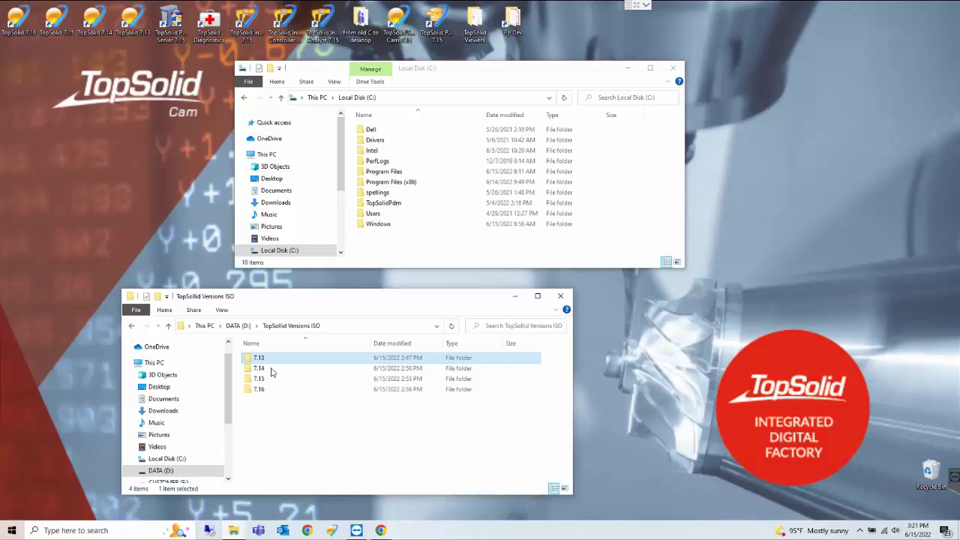
Open the 7.13 version folder holding 7.13.300.0 RTM Master1.iso, then bring up the Virtual CloneDrive search results
double_click(271, 370)
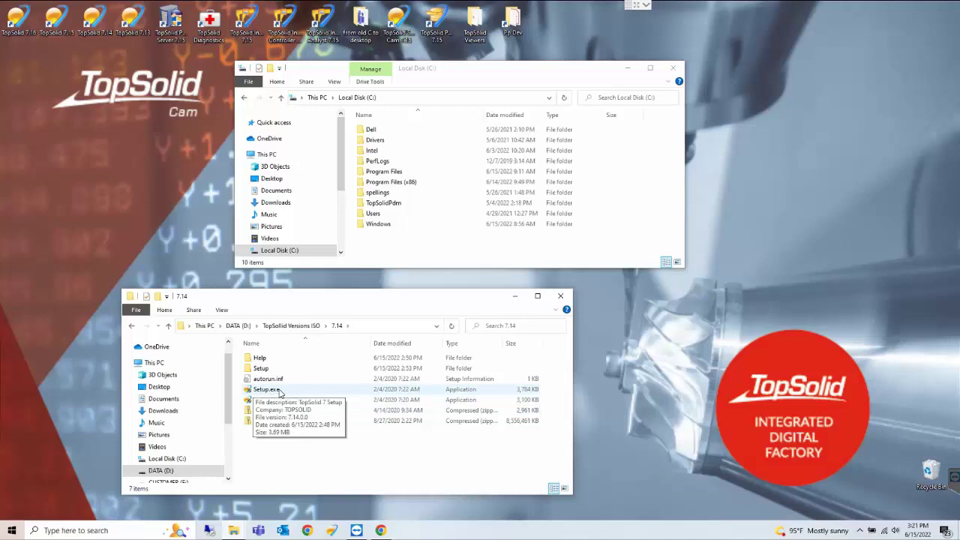
left_click(300, 329)
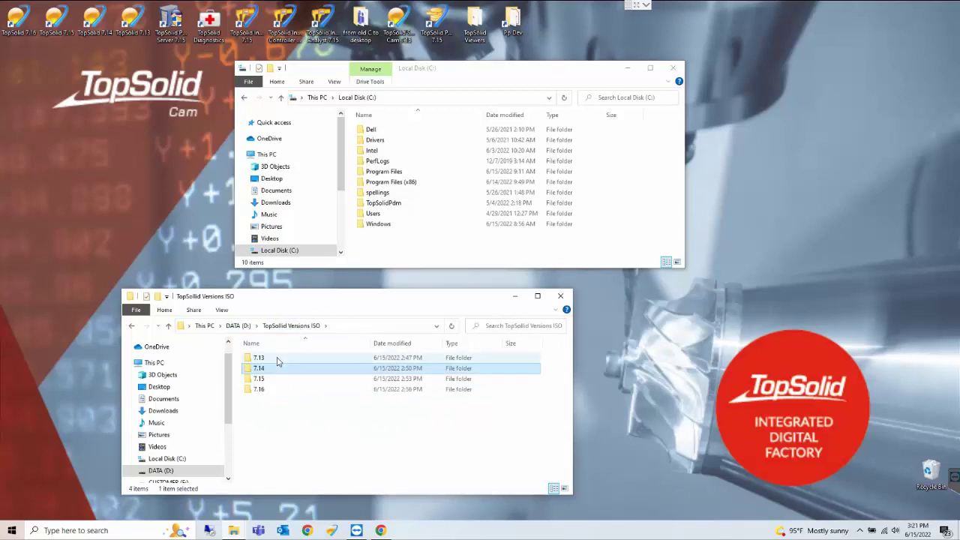
double_click(277, 360)
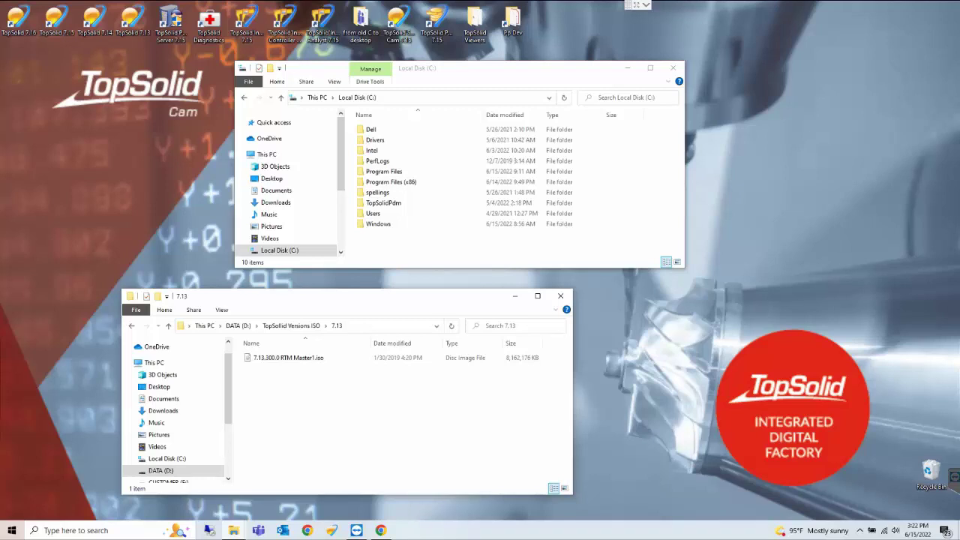
left_click(381, 531)
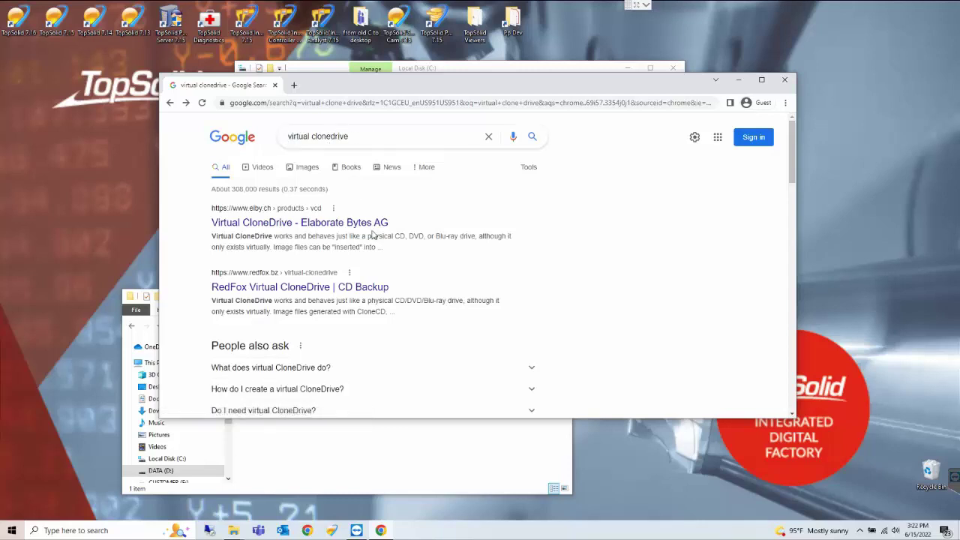
View the cnet Virtual CloneDrive download page from the Google results, then close Chrome
scroll(374, 234, "down", 2)
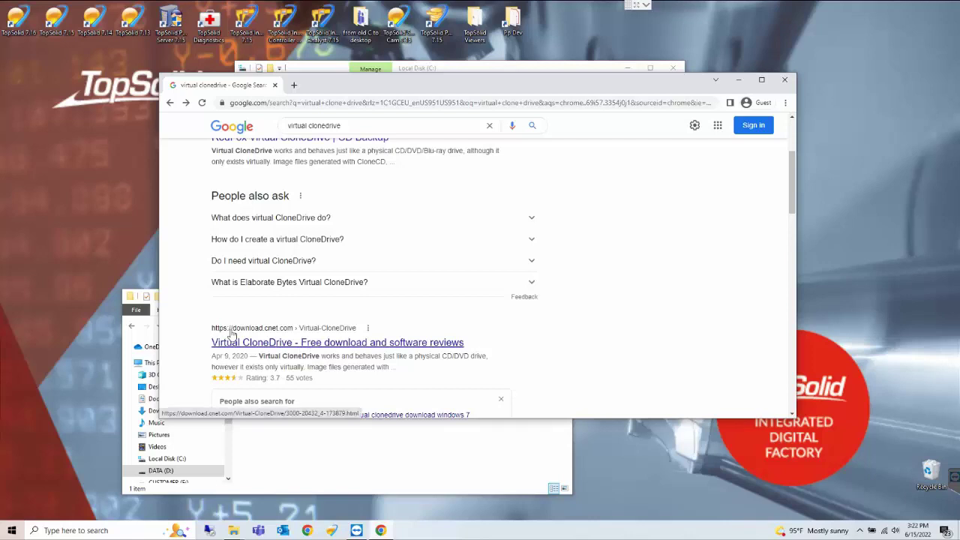
left_click(292, 344)
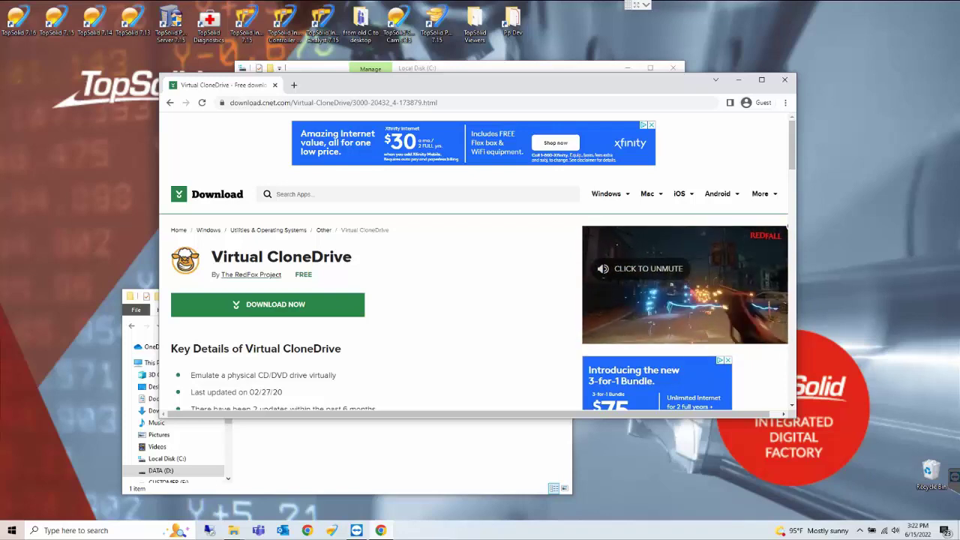
key("alt+F4")
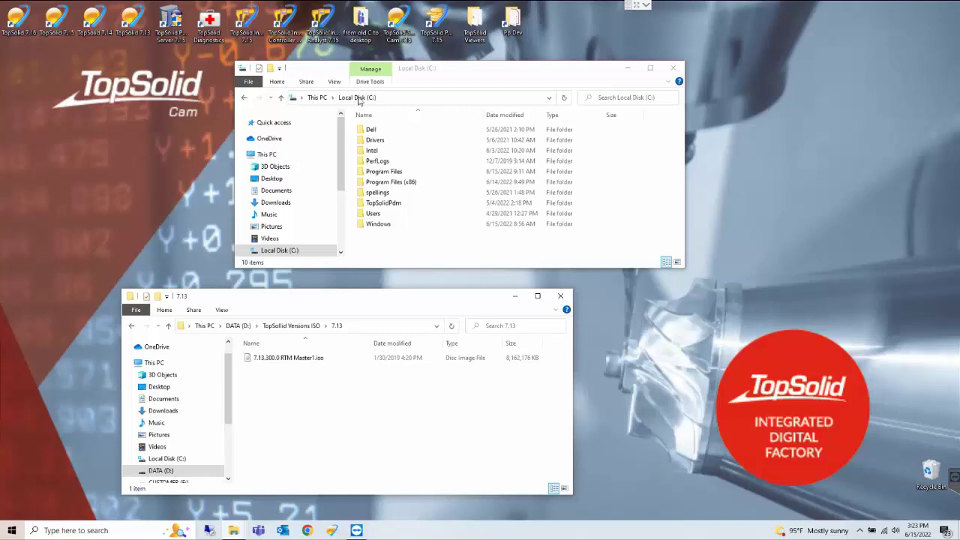
Browse C:\Program Files\Missler Software and look inside the TopSolid 7.13 folder
double_click(383, 171)
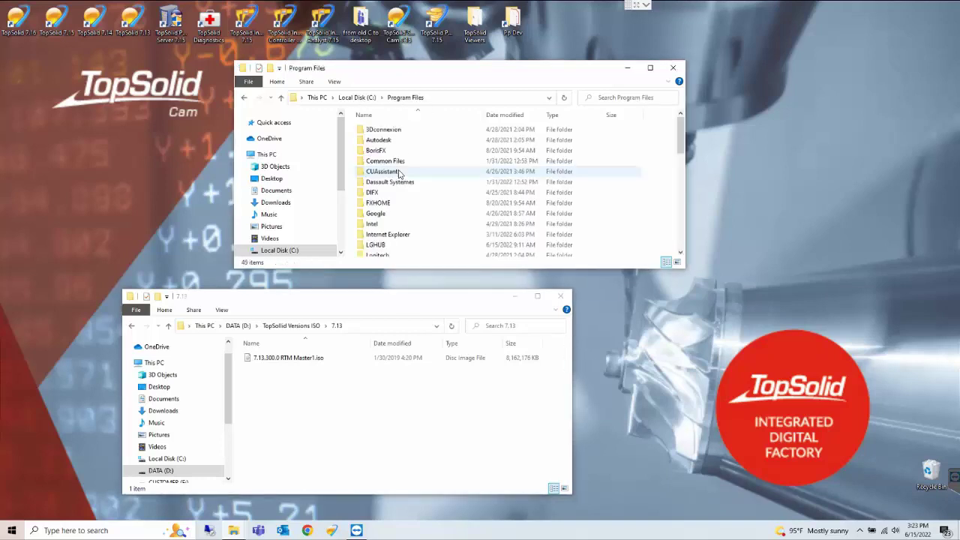
scroll(400, 174, "down", 7)
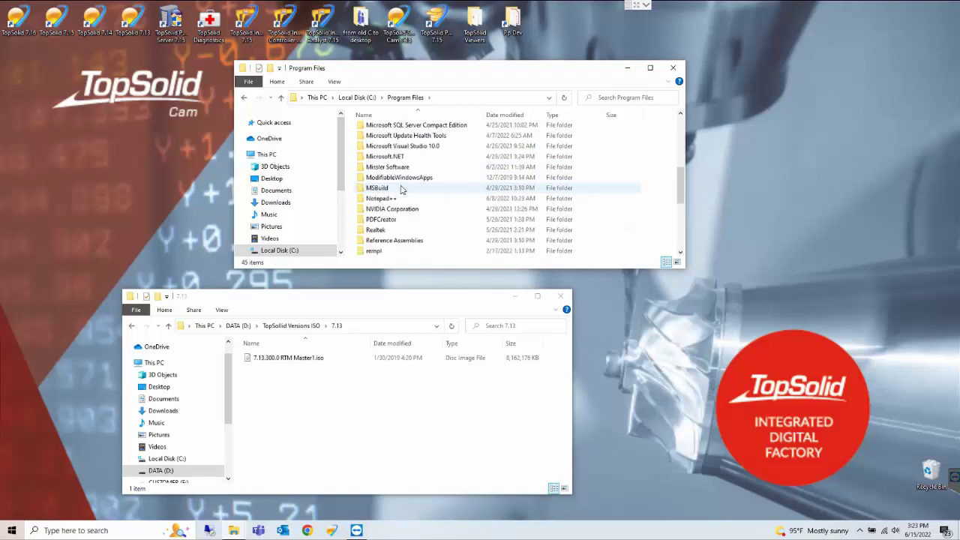
scroll(400, 190, "down", 3)
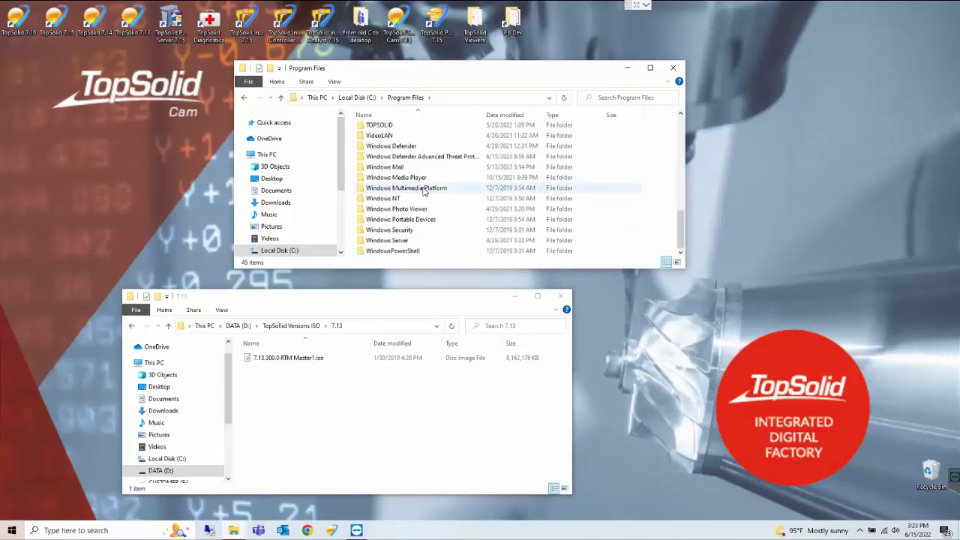
scroll(425, 234, "up", 6)
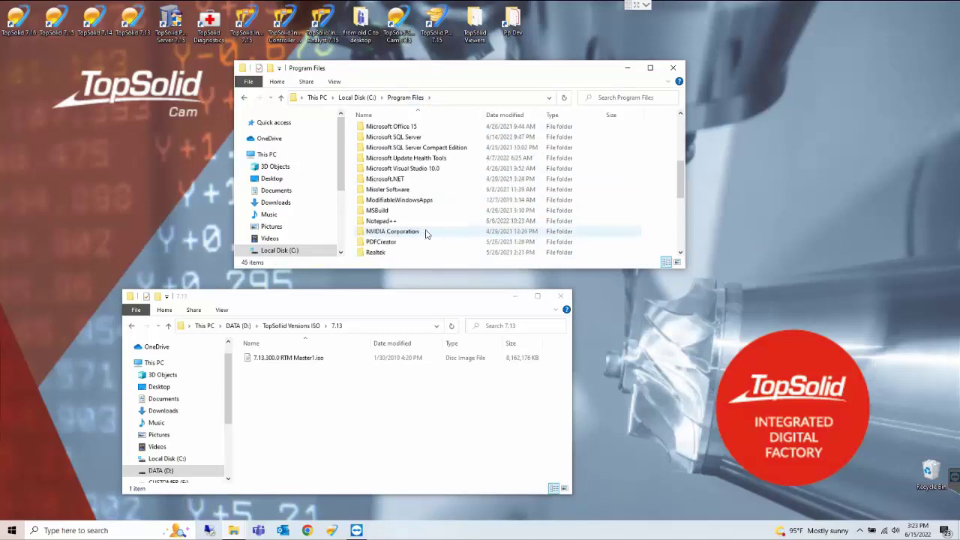
double_click(400, 193)
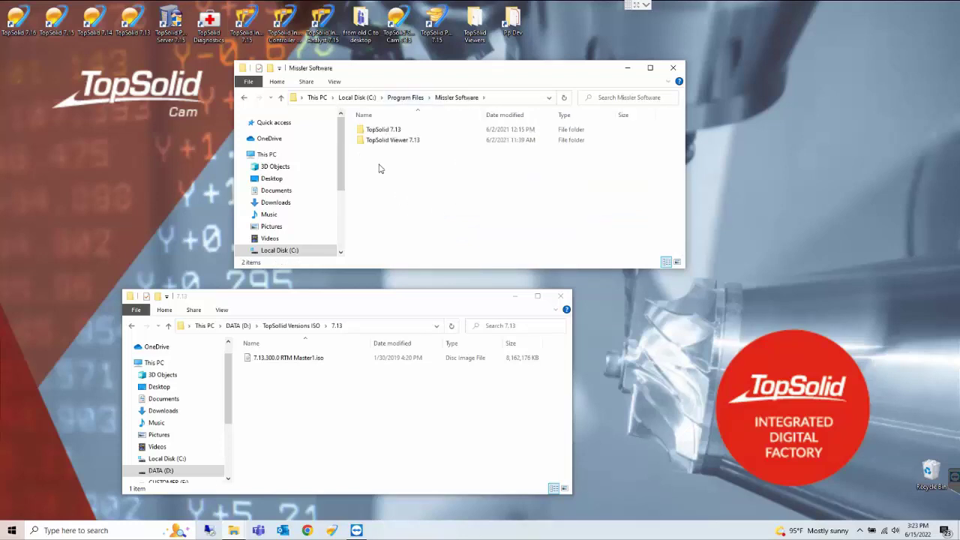
double_click(383, 130)
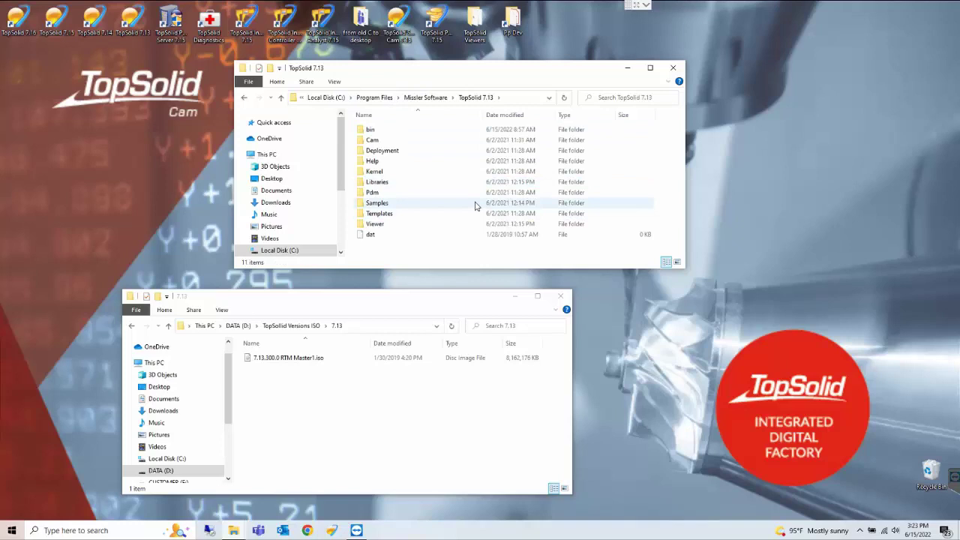
Check the TopSolid Viewer 7.13 folder, then return to Program Files and select TOPSOLID
left_click(424, 98)
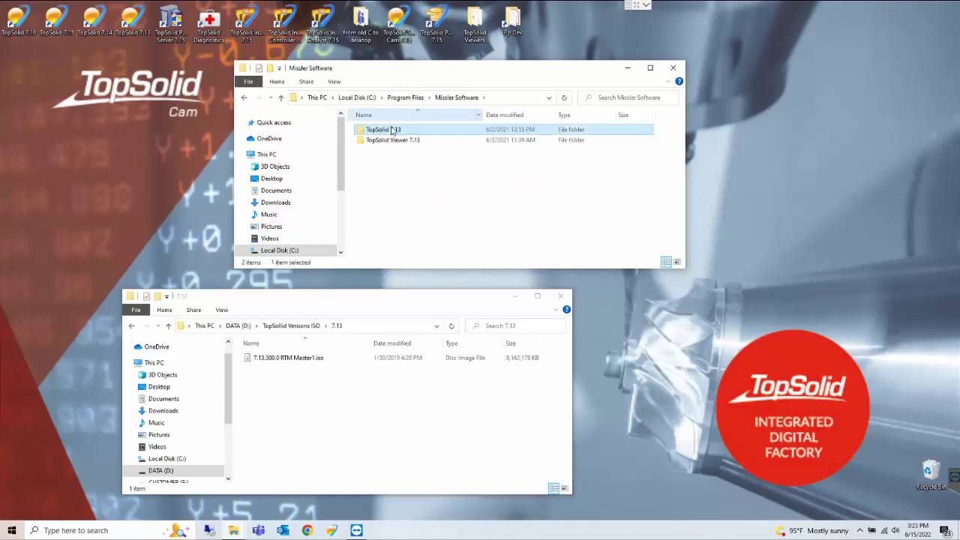
double_click(405, 141)
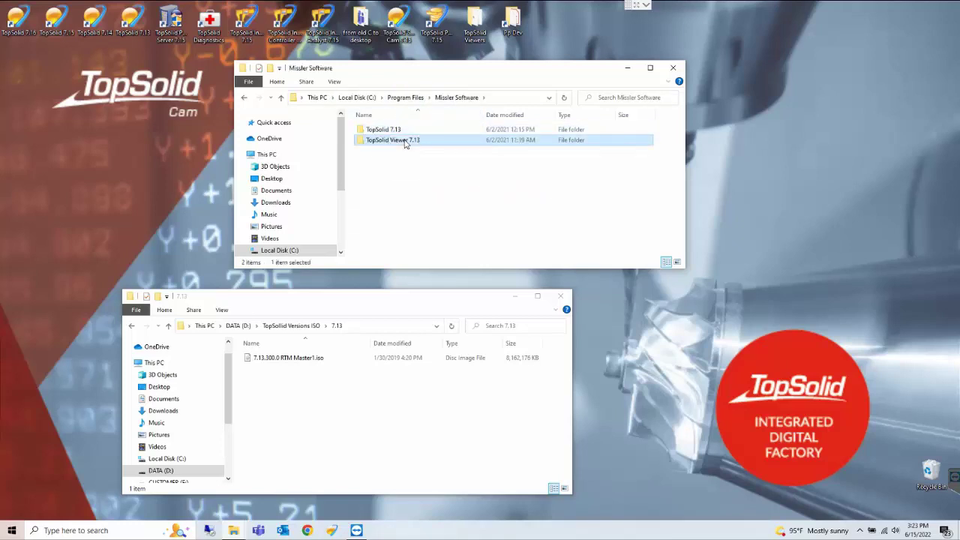
left_click(424, 101)
left_click(409, 99)
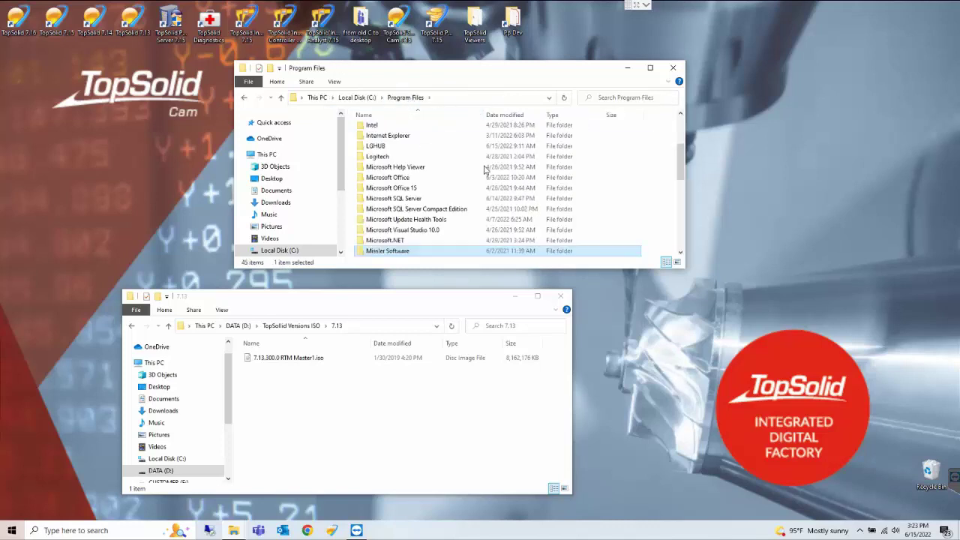
scroll(435, 179, "down", 5)
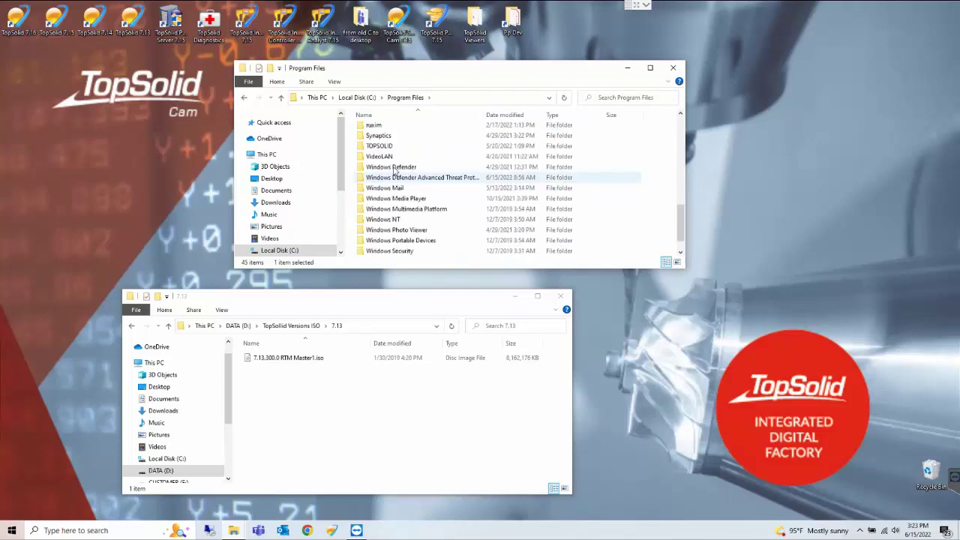
left_click(388, 150)
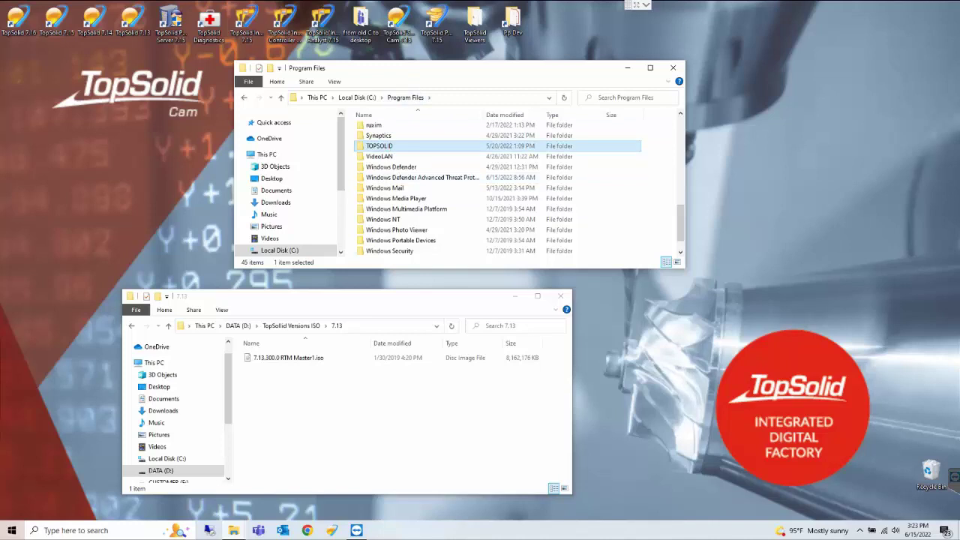
Open the Services console through Task Manager's Services tab
right_click(545, 531)
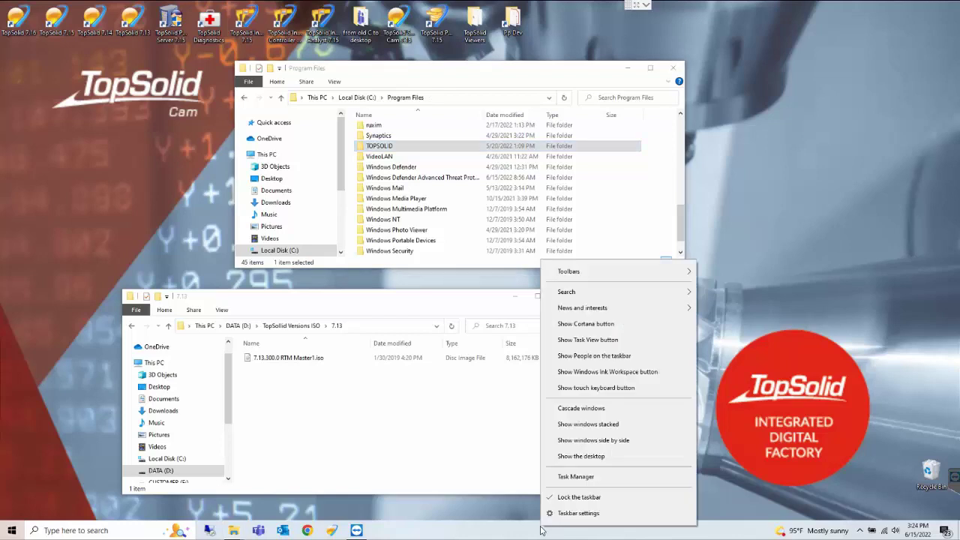
left_click(585, 477)
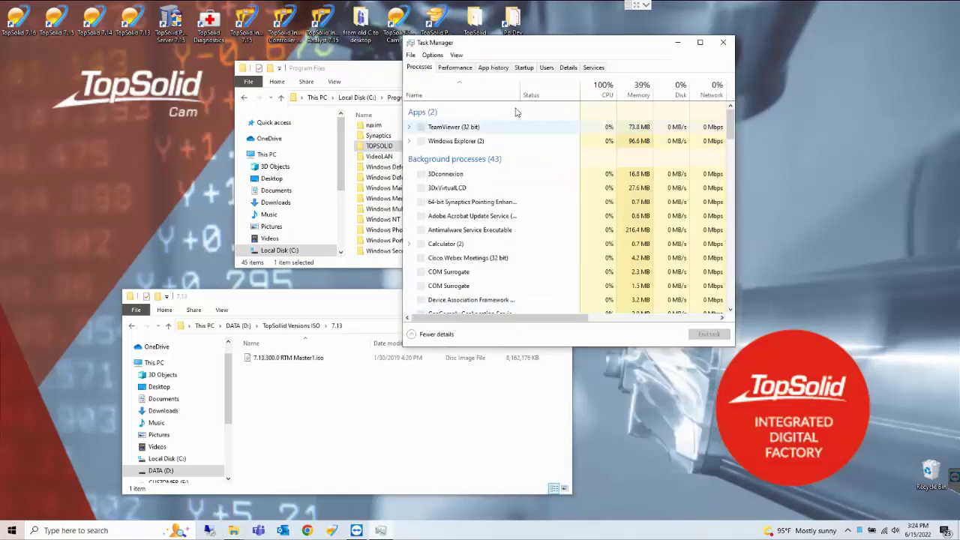
left_click(595, 68)
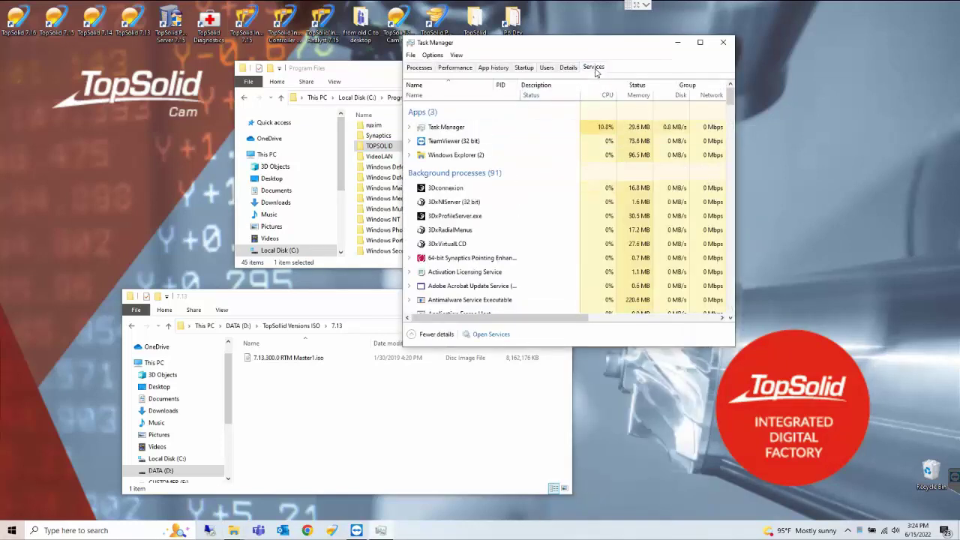
left_click(492, 335)
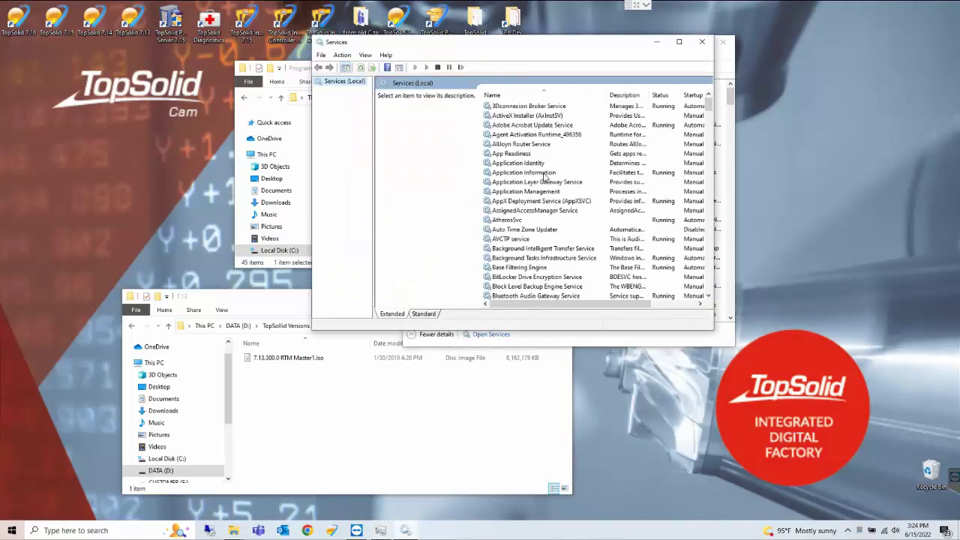
Stop the TopSolid Local Pdm Server 7.13 service and close Services and Task Manager
scroll(545, 178, "down", 20)
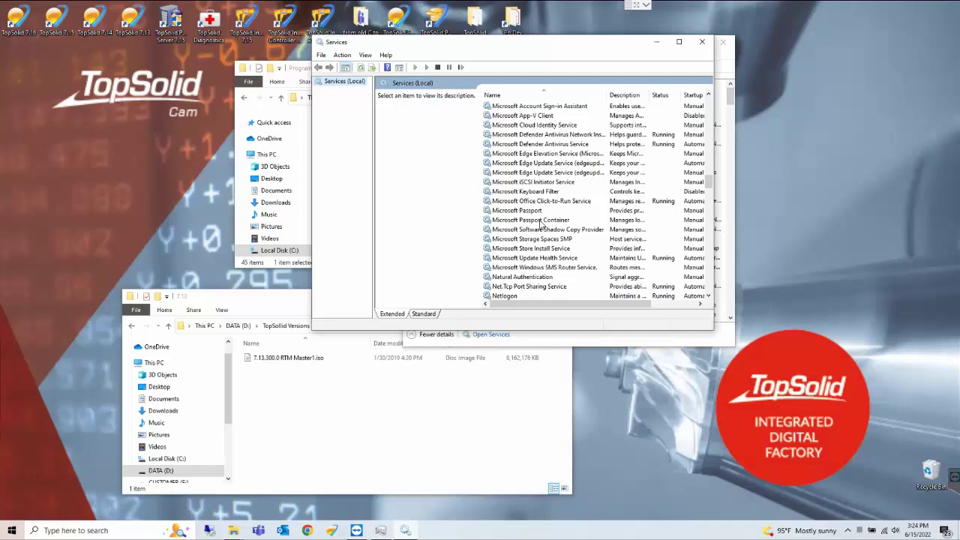
scroll(540, 223, "down", 20)
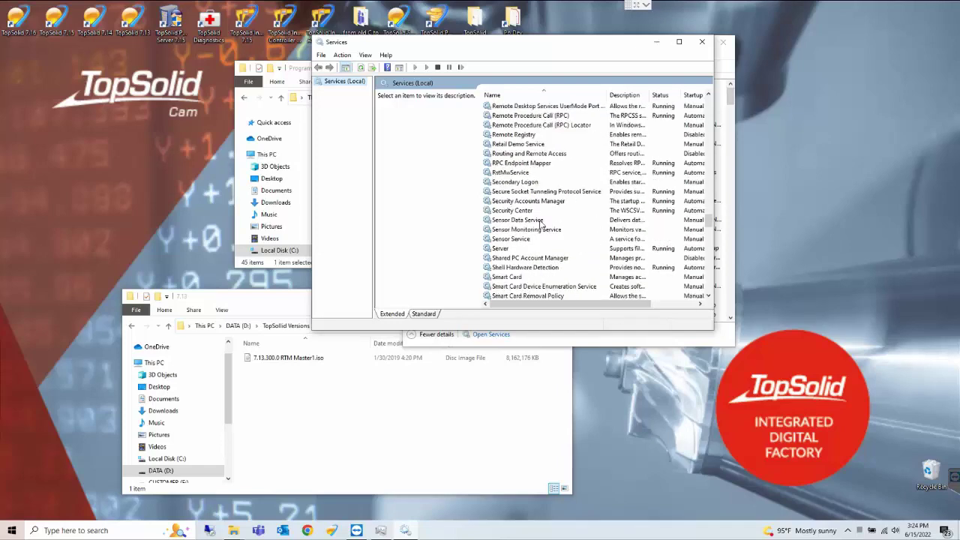
scroll(540, 223, "down", 6)
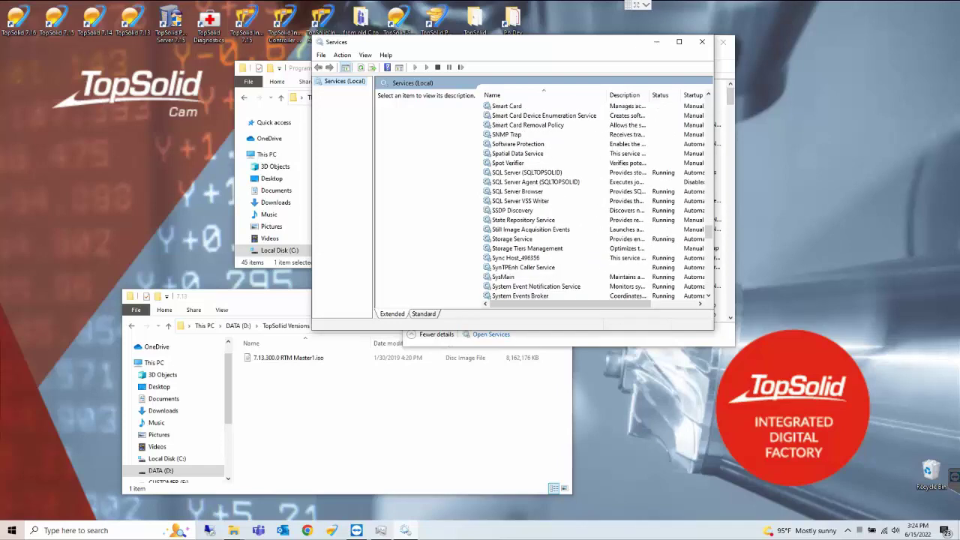
scroll(582, 204, "down", 7)
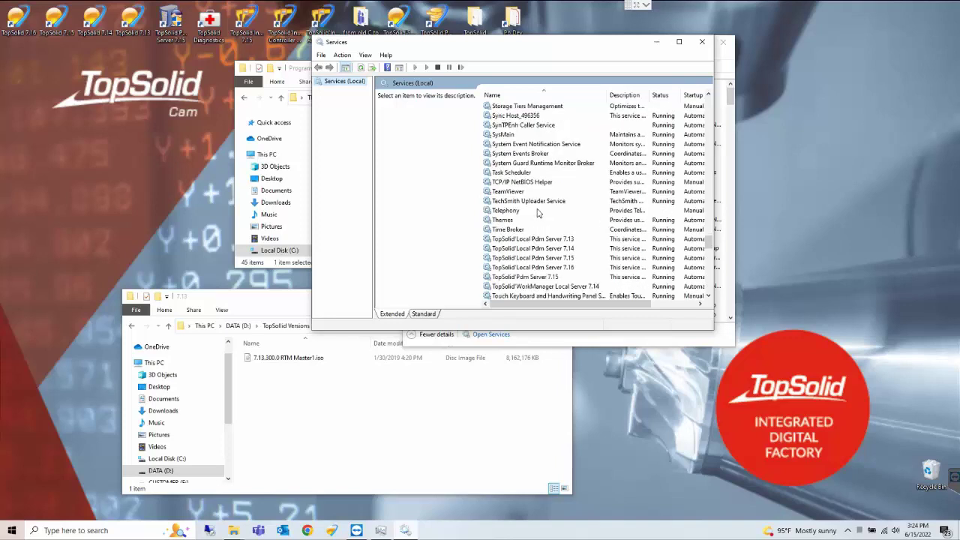
left_click(524, 184)
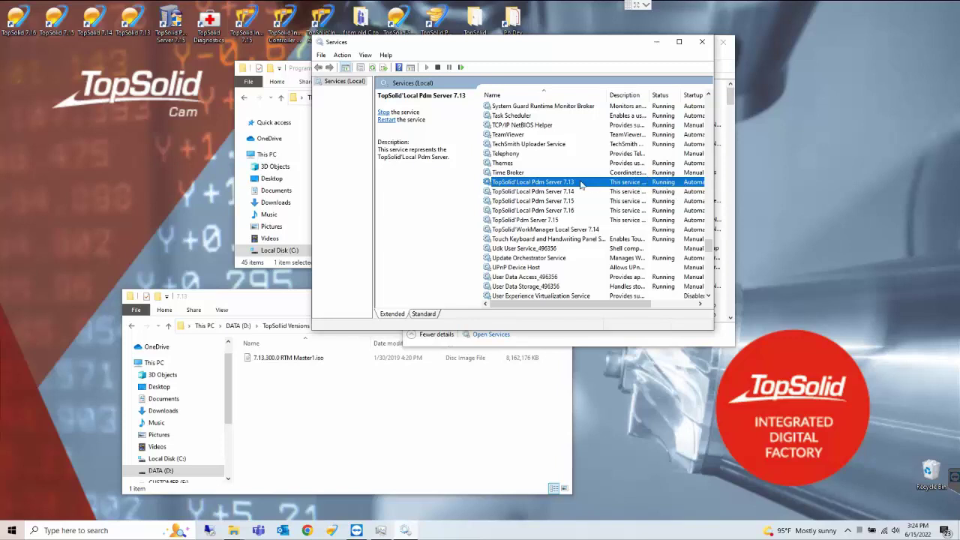
right_click(581, 186)
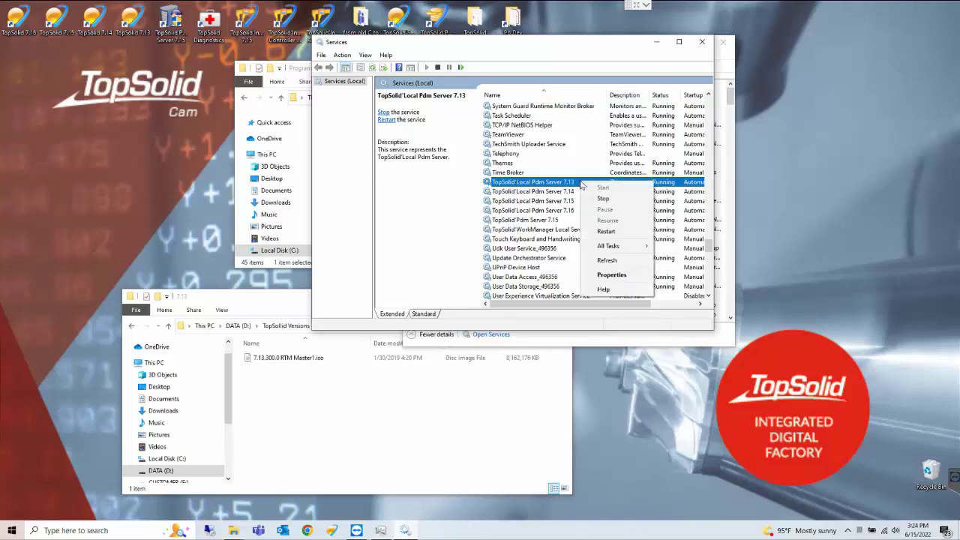
left_click(619, 201)
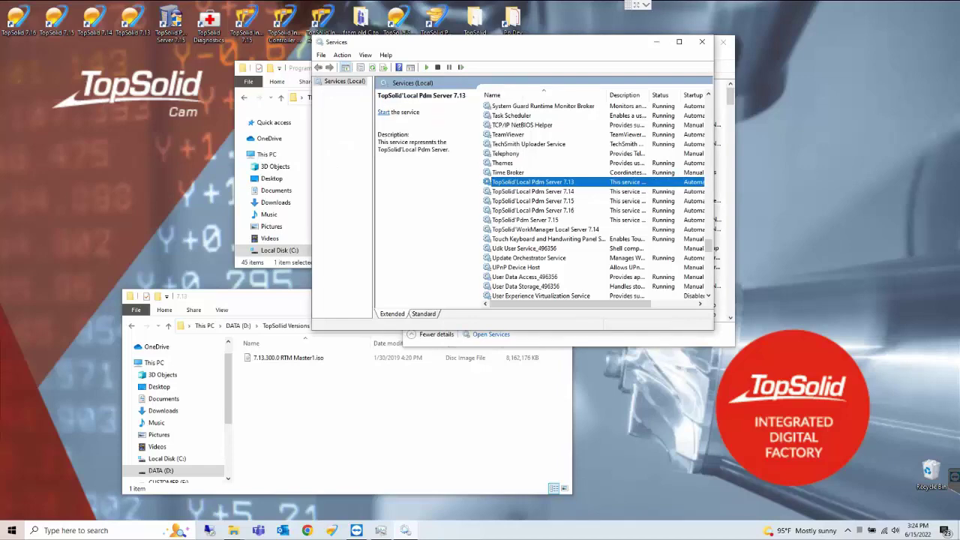
left_click(702, 42)
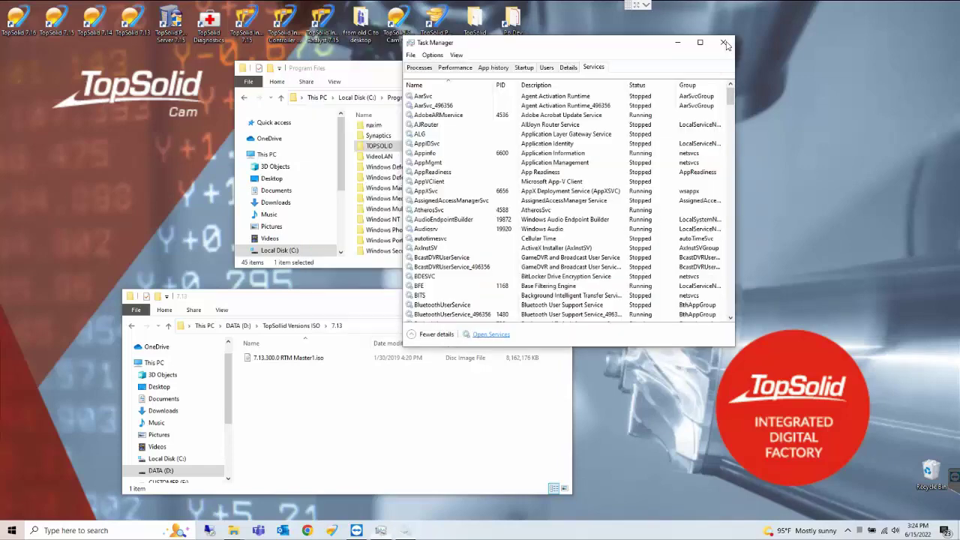
left_click(724, 44)
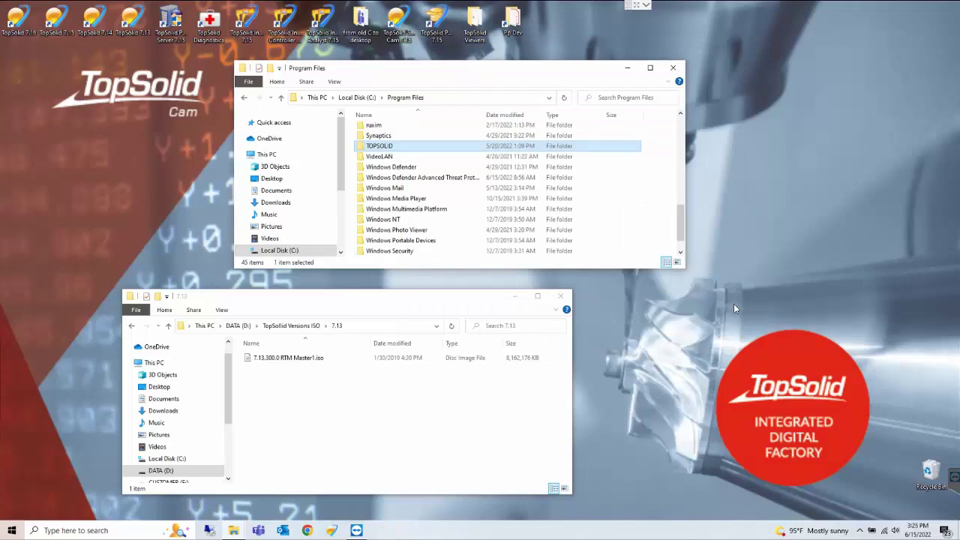
Mount 7.13.300.0 RTM Master1.iso as DVD Drive (G:) and run its Setup.exe
left_click(278, 357)
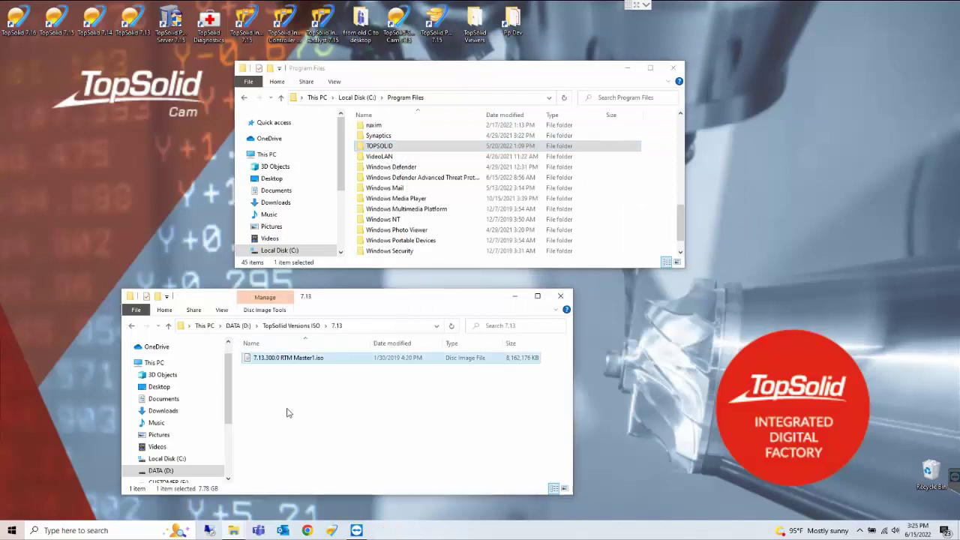
right_click(285, 363)
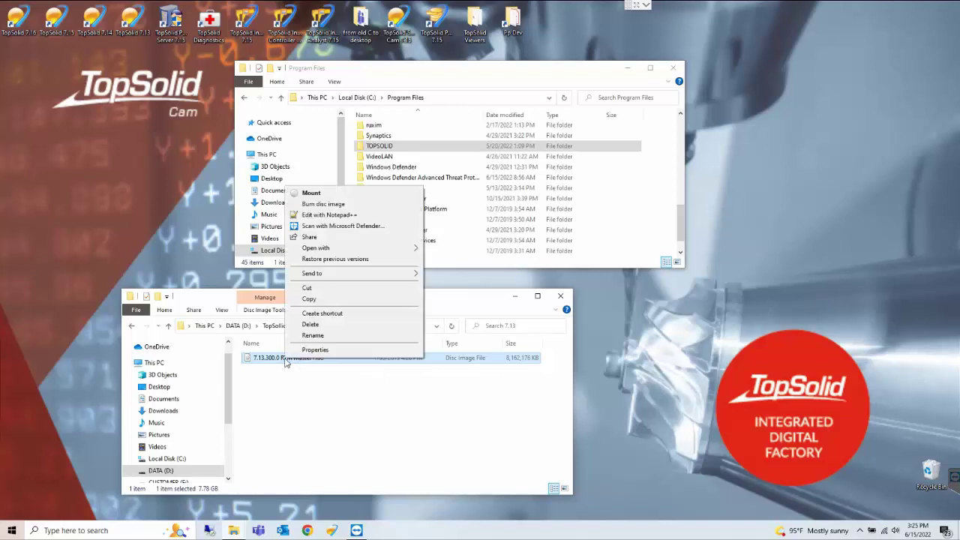
left_click(341, 195)
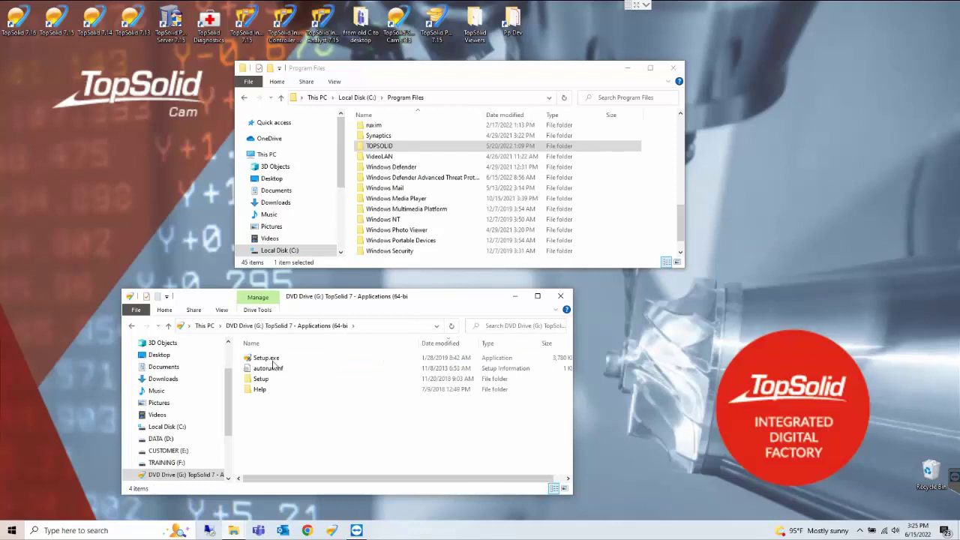
left_click(272, 358)
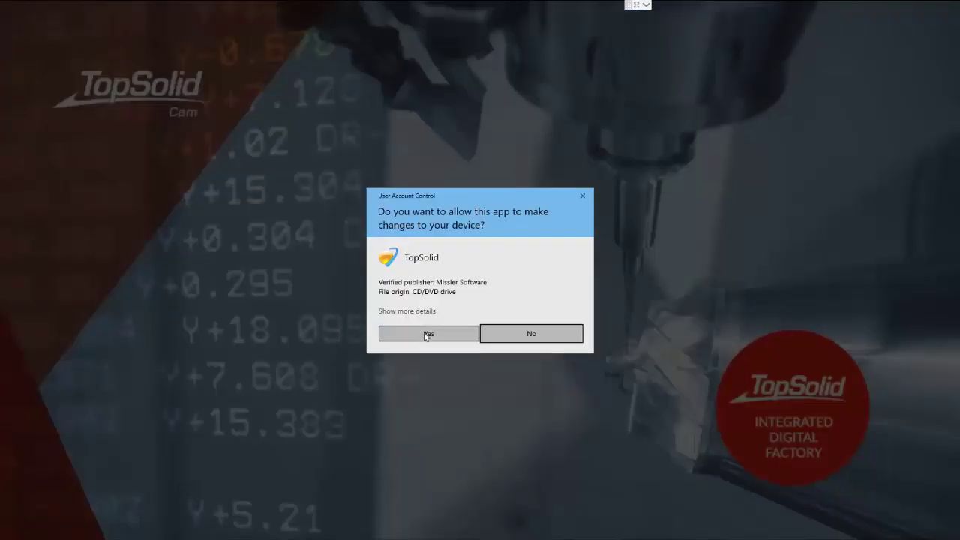
Approve the UAC prompt and review the Server and Tools product lists before returning to TopSolid
left_click(426, 336)
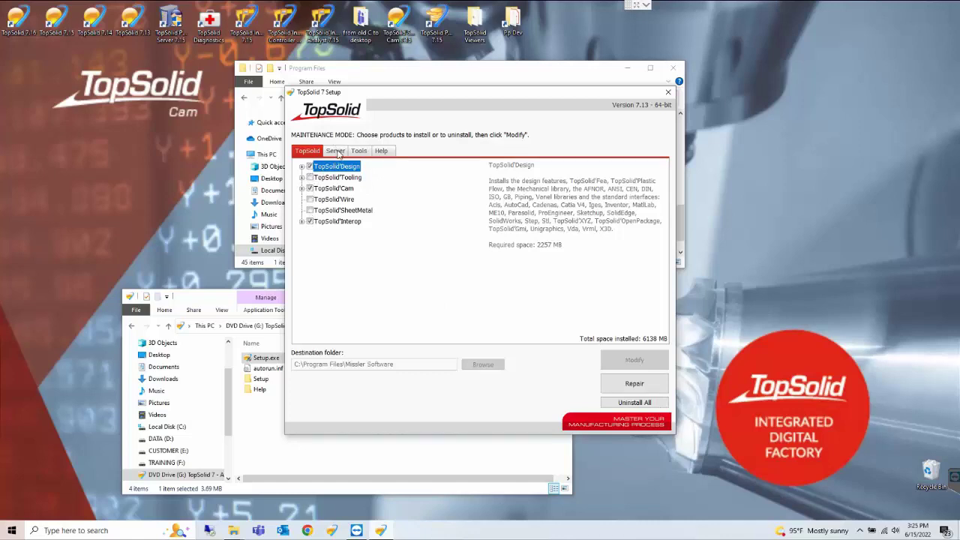
left_click(339, 152)
left_click(367, 152)
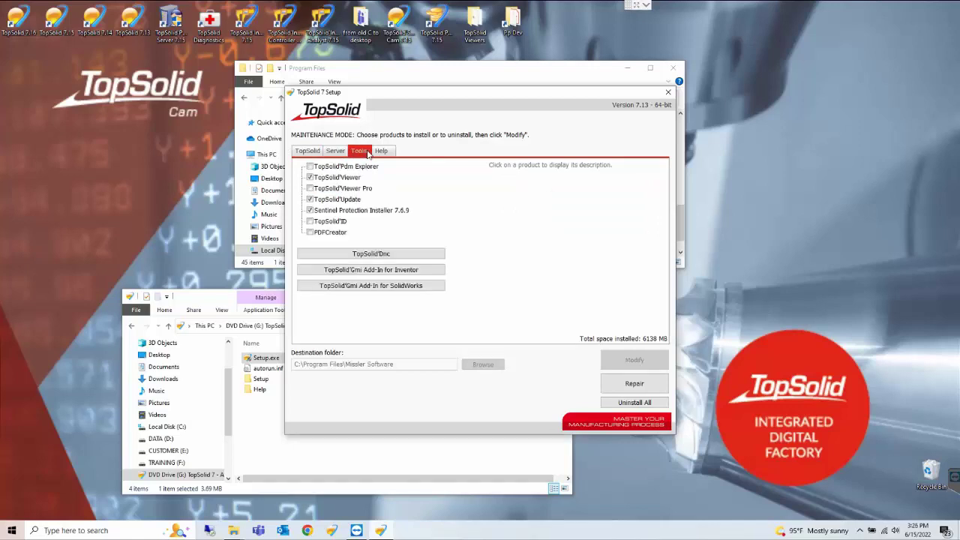
left_click(338, 153)
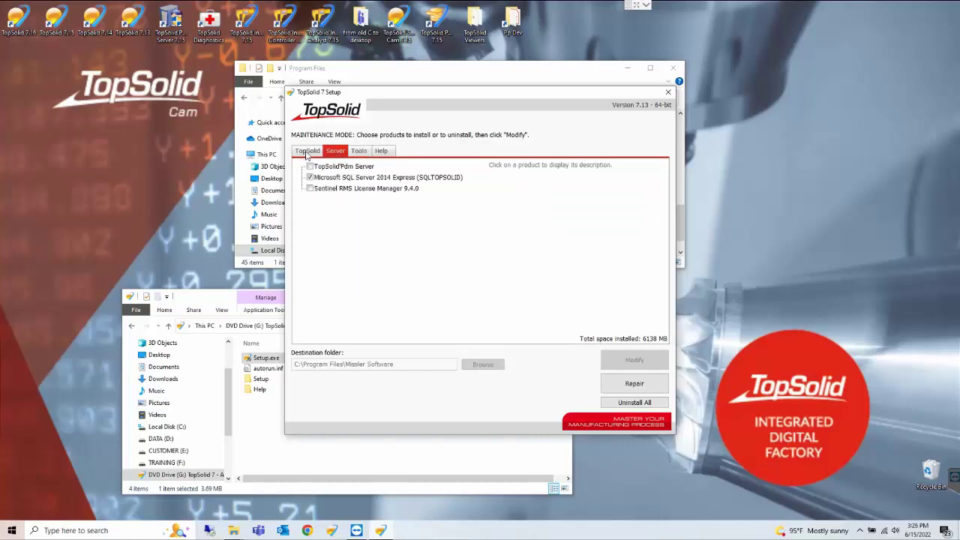
left_click(307, 154)
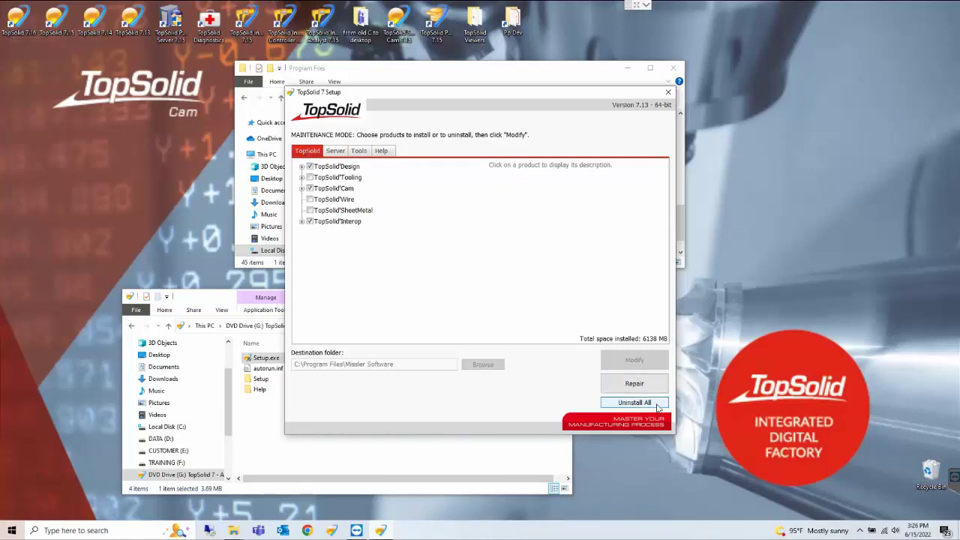
Choose Uninstall All while keeping Microsoft SQL Server 2014 Express and Sentinel Protection Installer 7.6.9
left_click(634, 402)
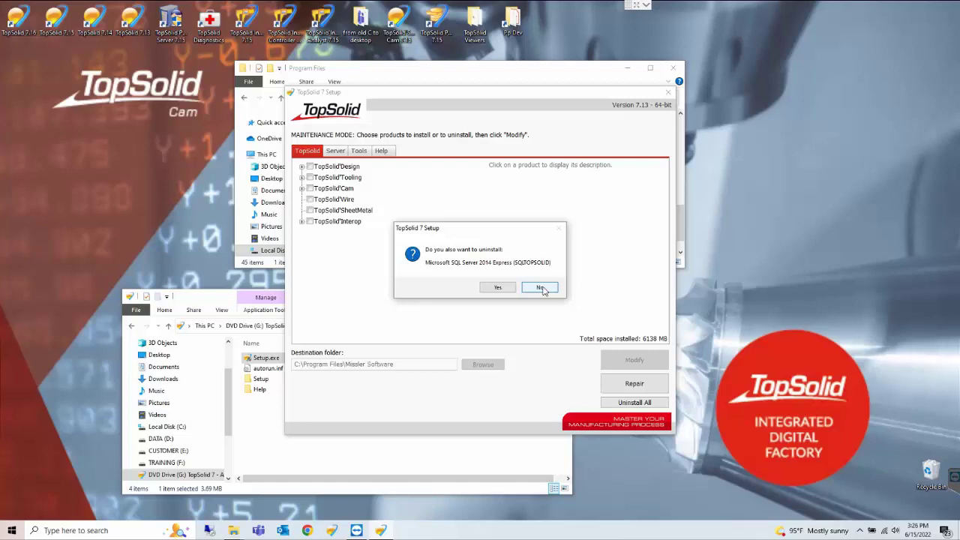
left_click(541, 288)
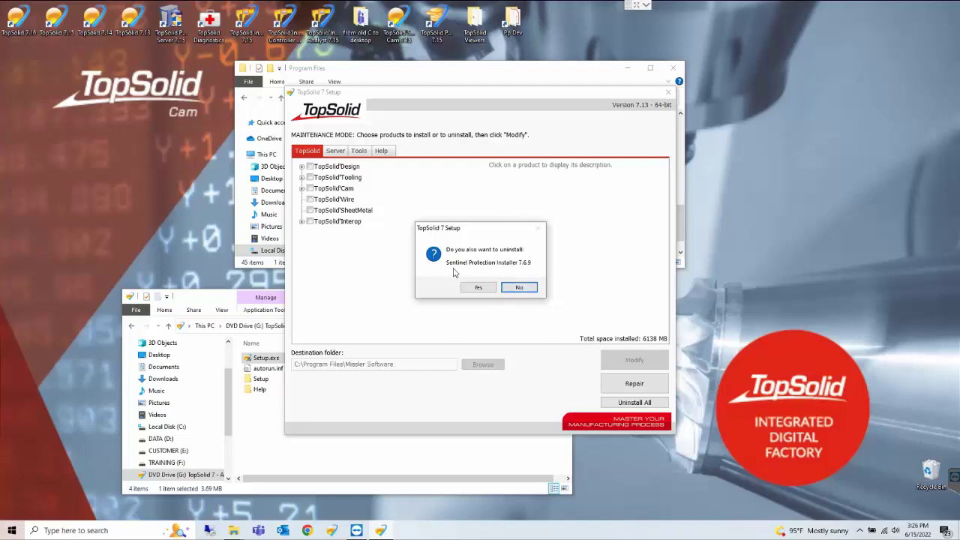
left_click(526, 289)
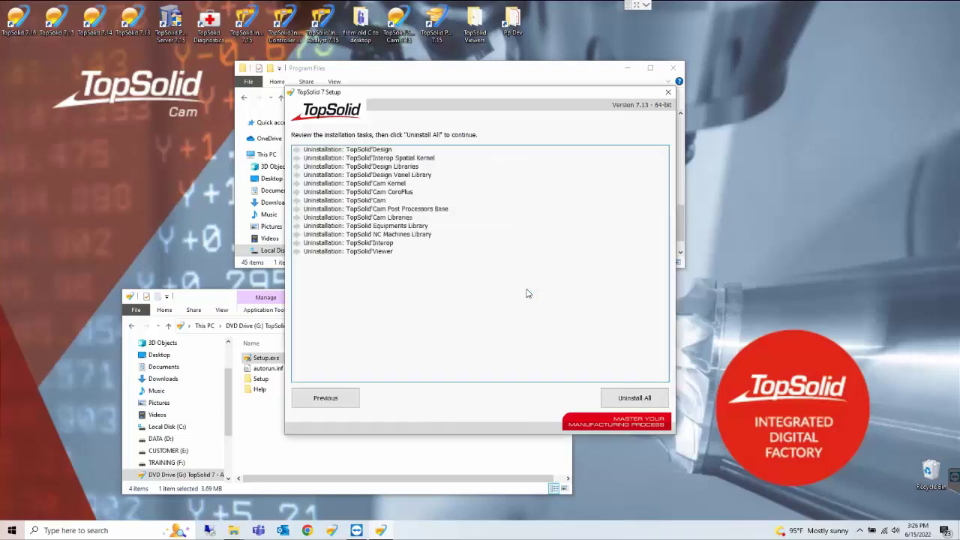
Confirm uninstalling the thirteen TopSolid 7.13 components and close setup once it completes
left_click(643, 403)
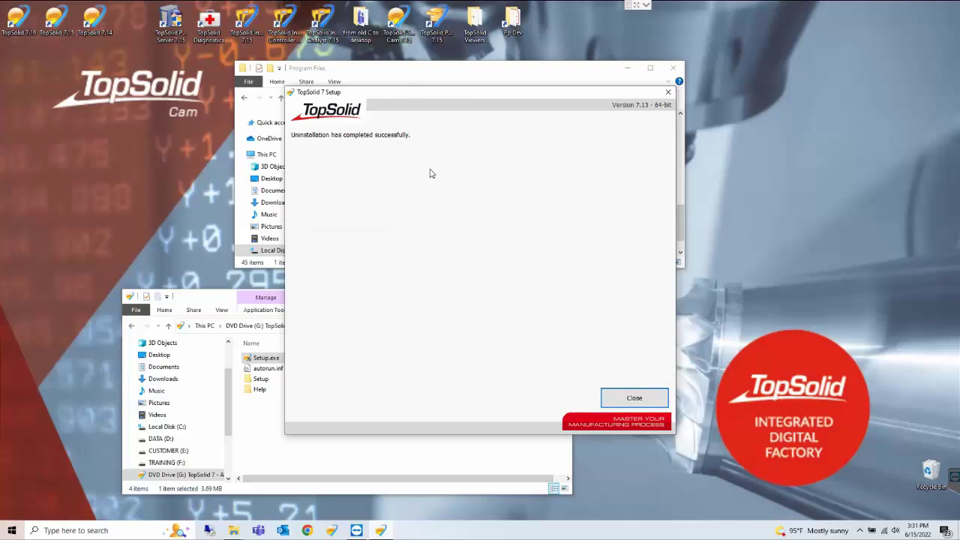
left_click(635, 399)
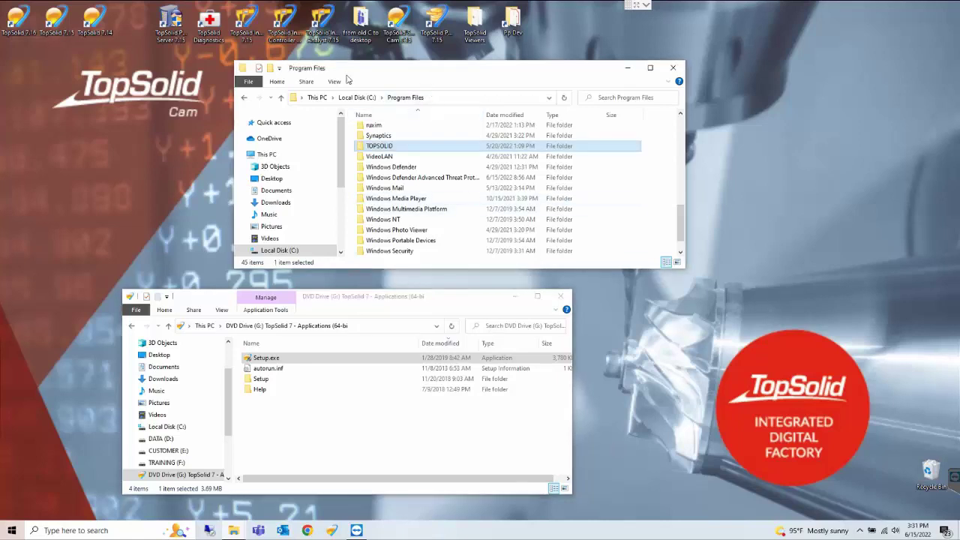
Open Missler Software\TopSolid 7.13 and inspect its bin\PostProcessors contents
left_click(351, 81)
scroll(453, 188, "up", 4)
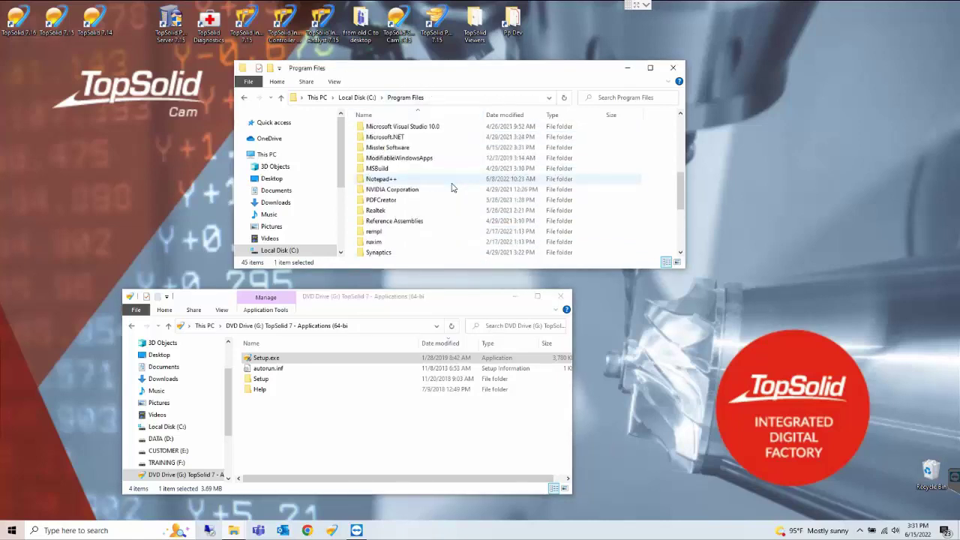
double_click(402, 179)
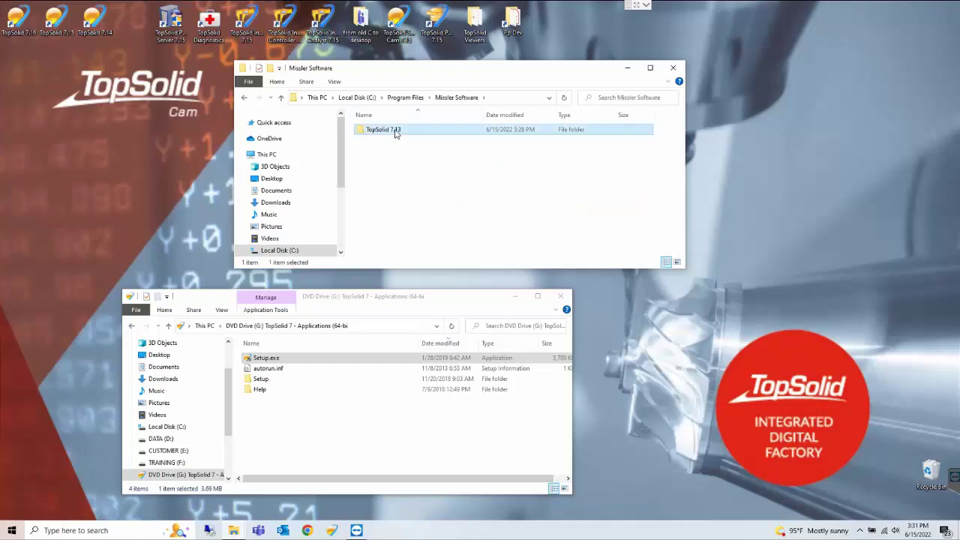
double_click(395, 130)
double_click(401, 133)
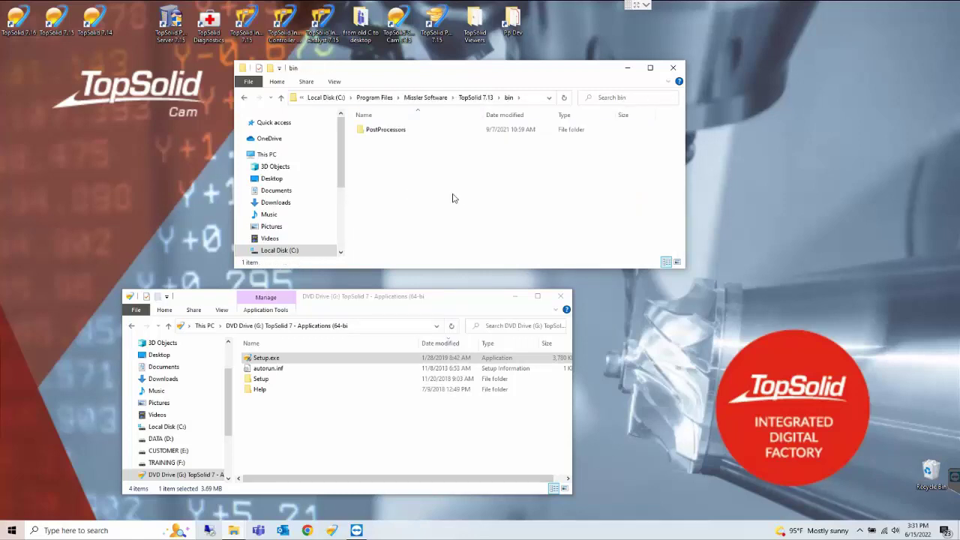
double_click(402, 131)
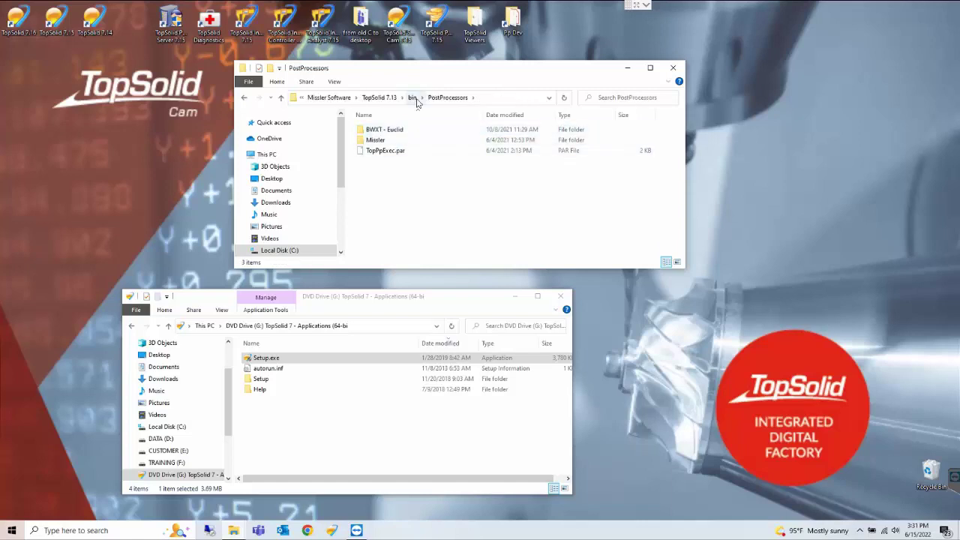
Return to Missler Software and delete the leftover TopSolid 7.13 folder
left_click(414, 100)
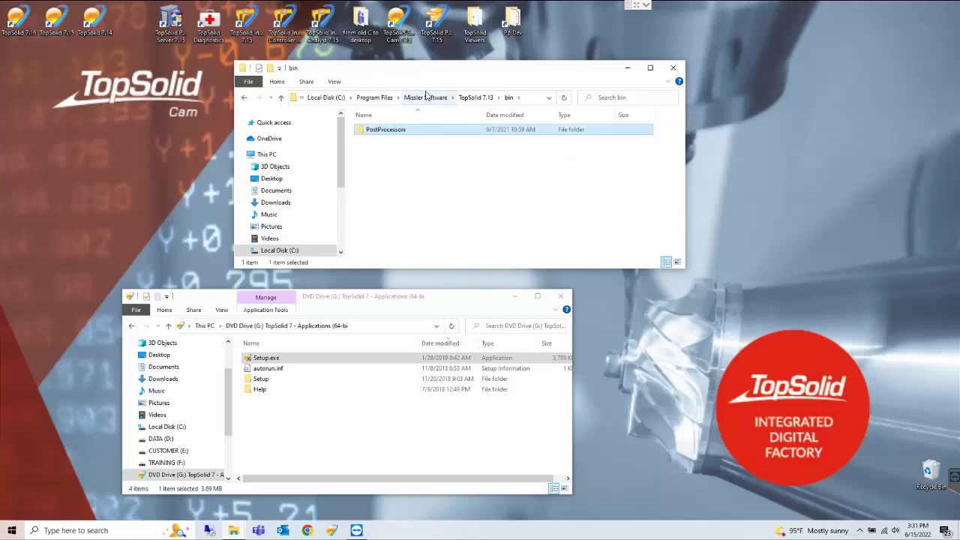
left_click(475, 99)
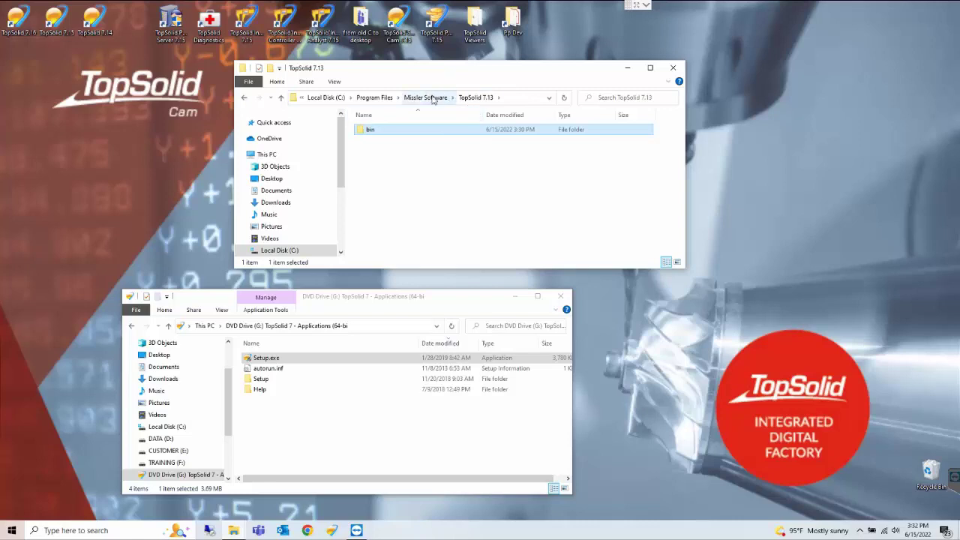
left_click(433, 101)
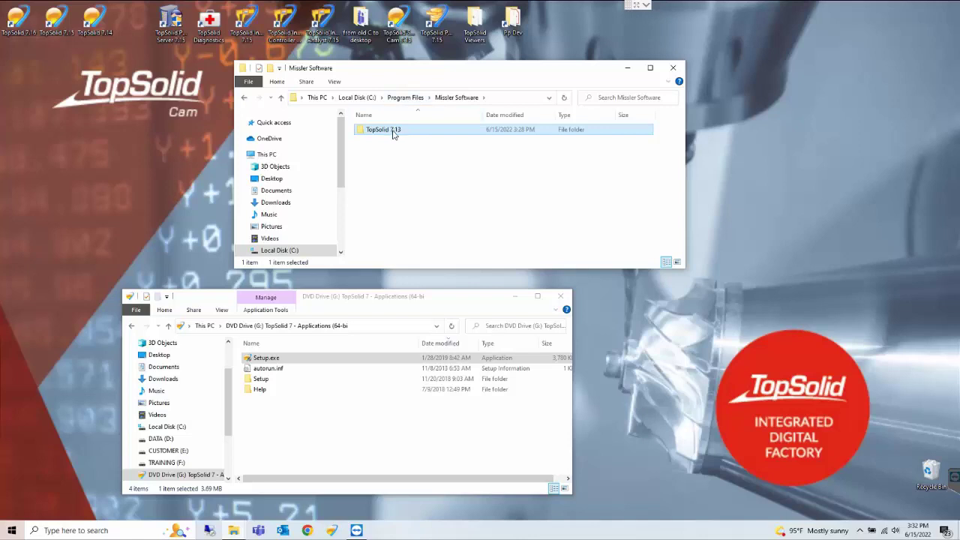
right_click(393, 131)
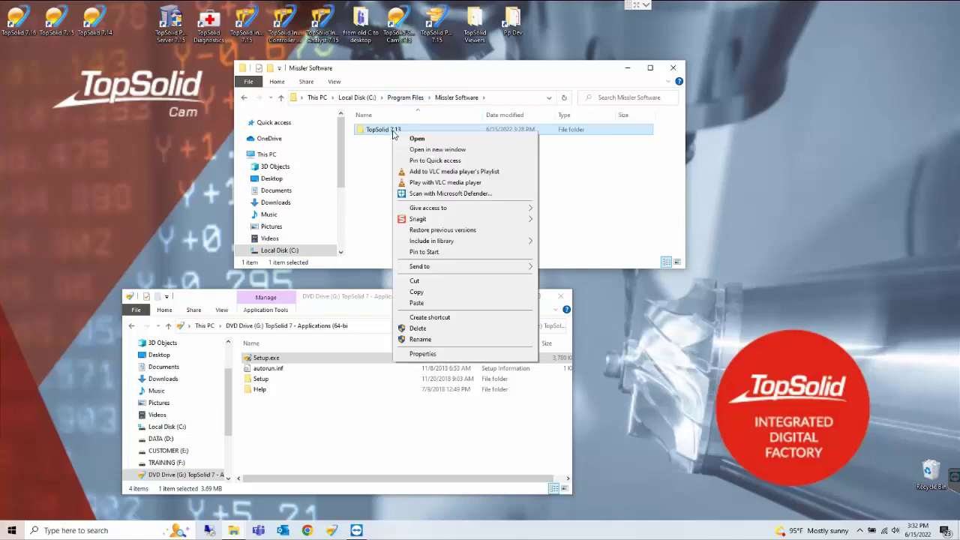
left_click(448, 329)
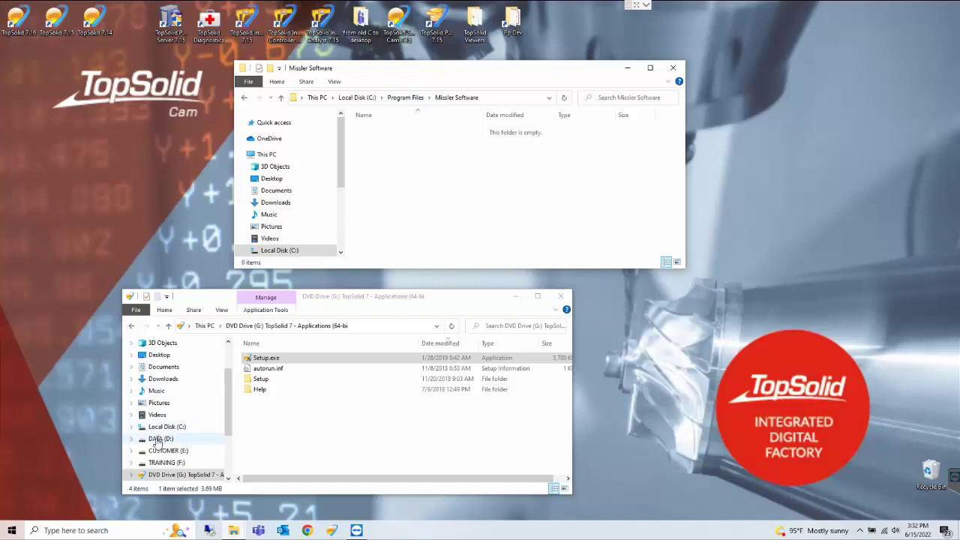
Go up to Local Disk (C:) and open C:\TopSolidPdm\LocalPdmServer713
left_click(410, 99)
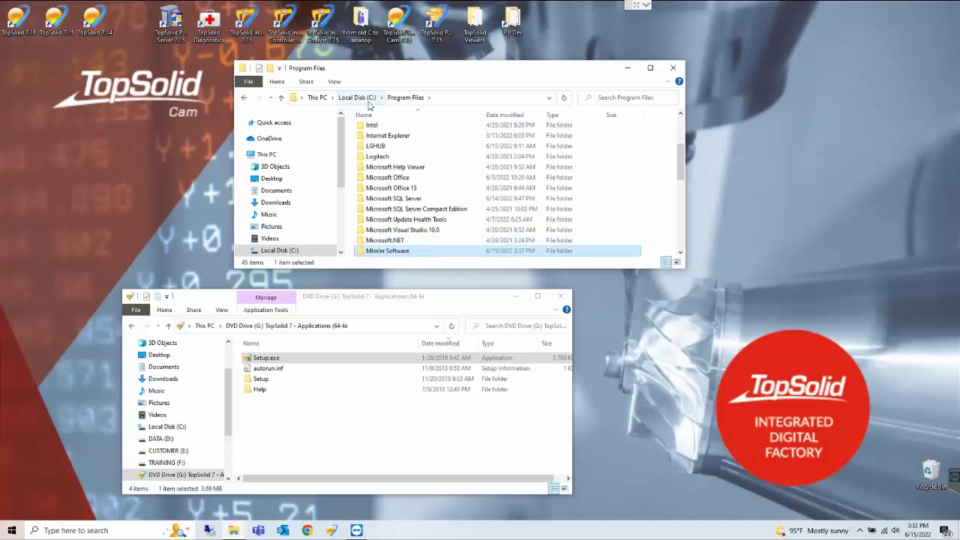
left_click(366, 98)
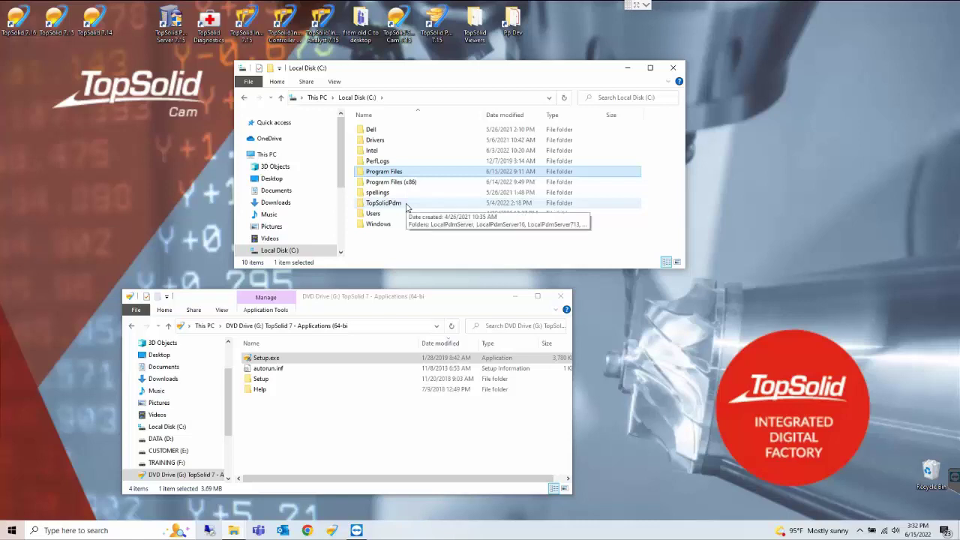
double_click(384, 205)
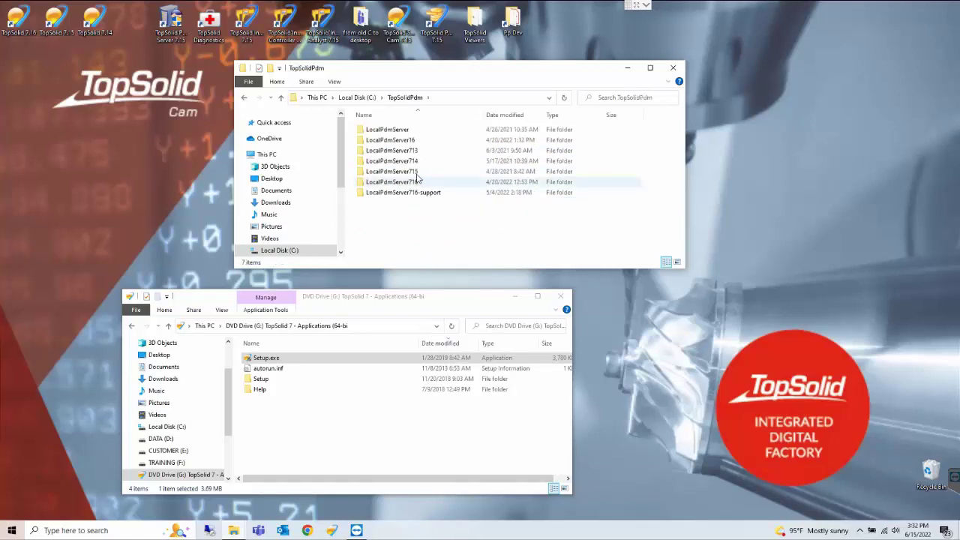
left_click(369, 152)
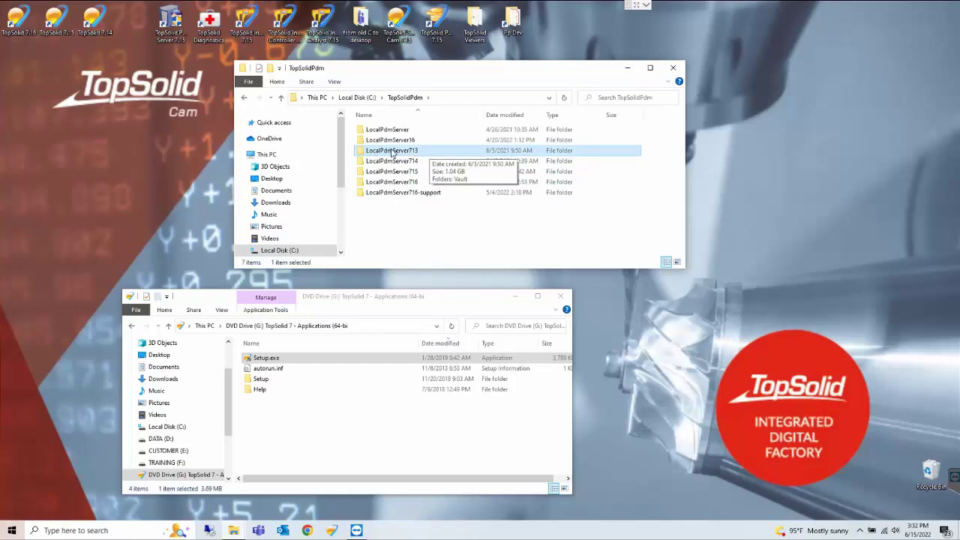
double_click(438, 155)
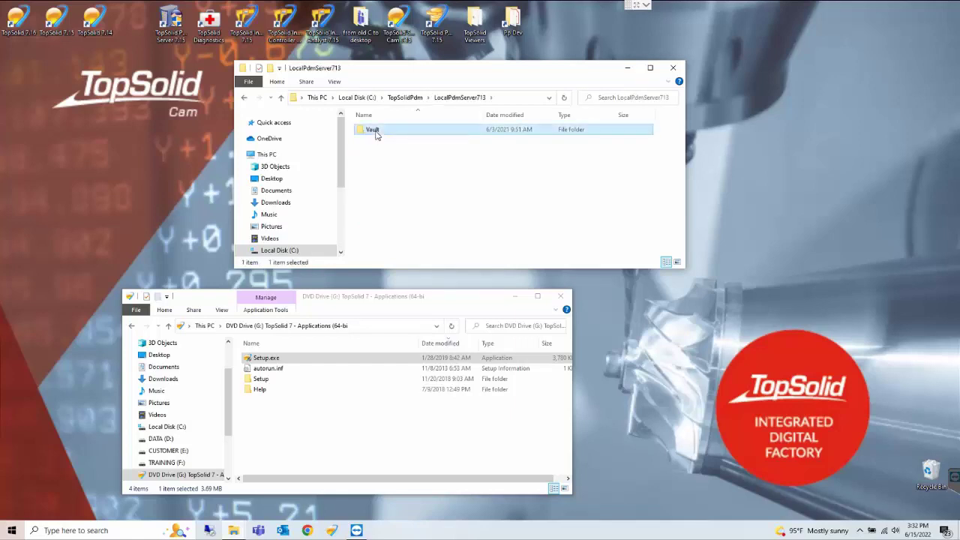
Check its single Vault folder, then return to TopSolidPdm and bring up LocalPdmServer713's context menu
double_click(372, 130)
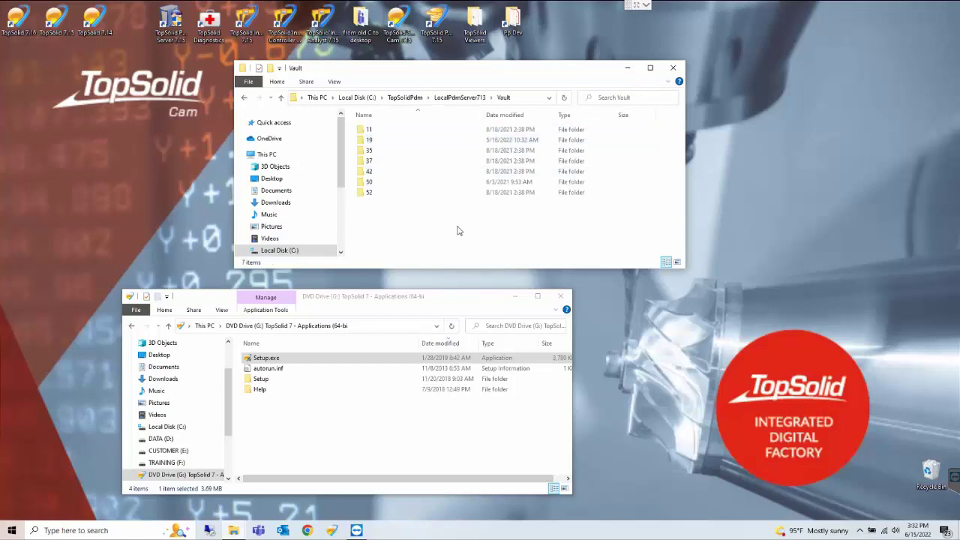
left_click(455, 99)
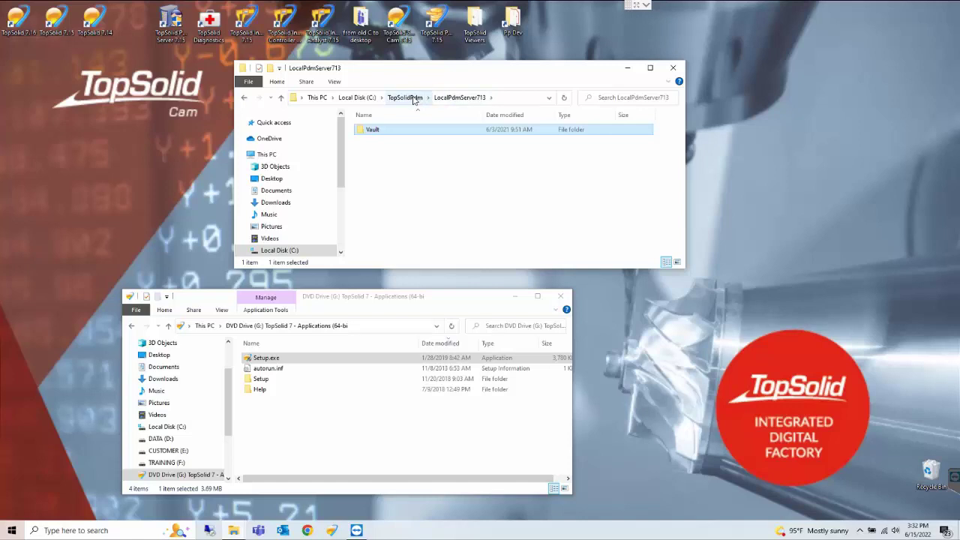
left_click(411, 98)
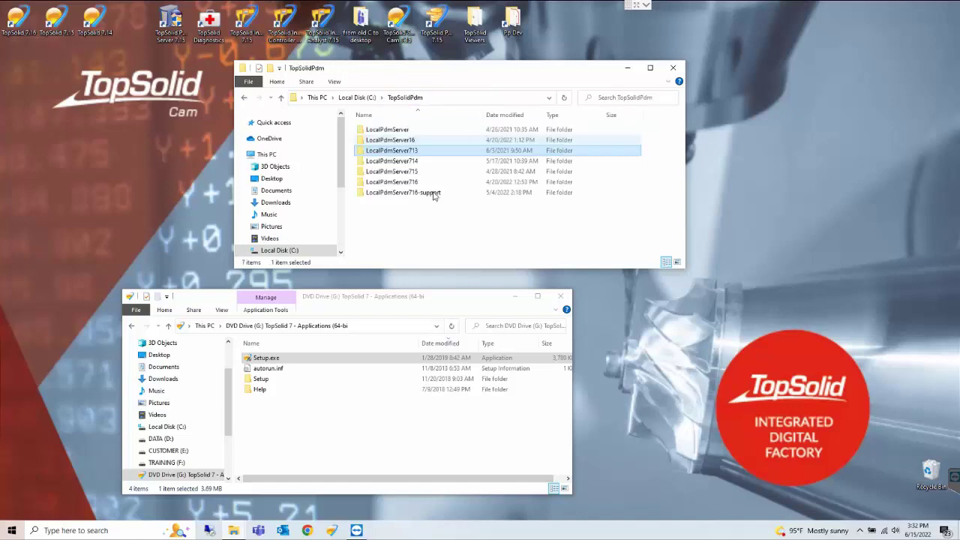
right_click(388, 153)
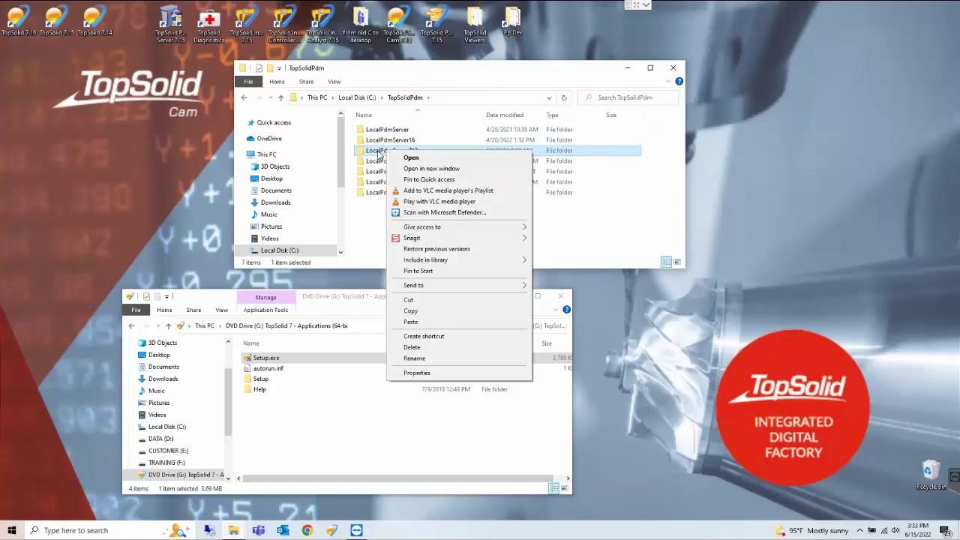
Delete the LocalPdmServer713 folder in C:\TopSolidPdm, sending it to the Recycle Bin
left_click(424, 351)
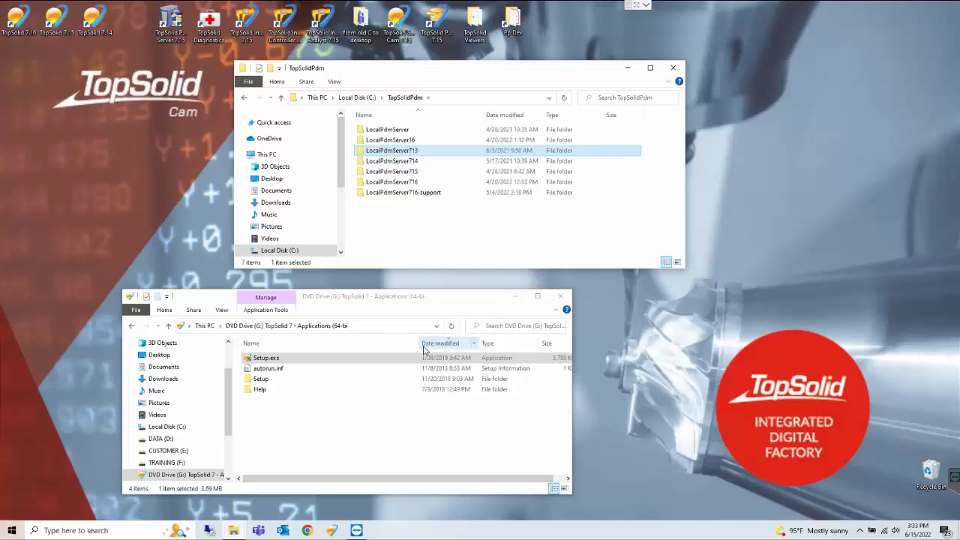